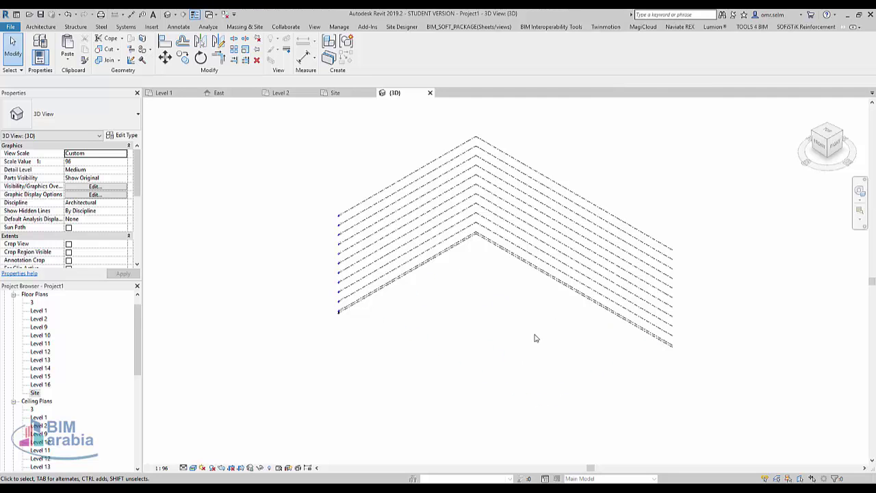
Orbit the 3D view to face the project's stacked levels from the front.
mouse_move(535, 338)
shift+middle_down()
mouse_move(561, 332)
mouse_move(614, 286)
mouse_move(618, 328)
shift+middle_up()
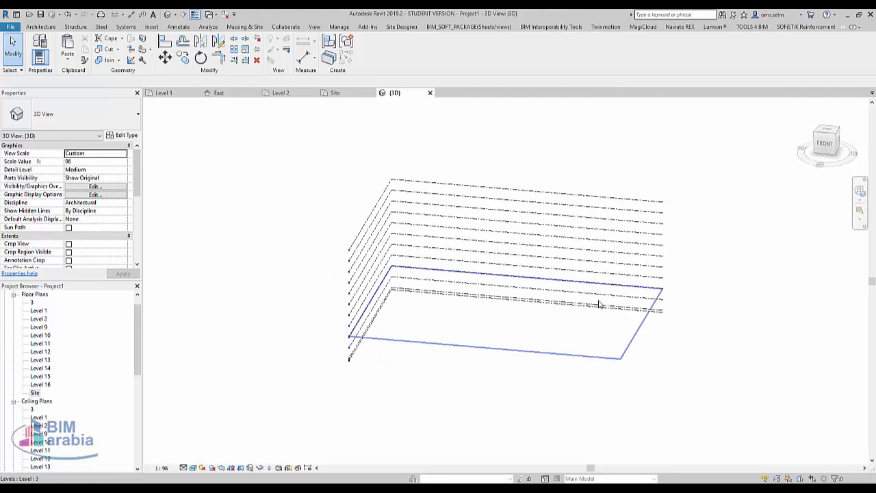
mouse_move(764, 170)
shift+middle_down()
mouse_move(723, 274)
mouse_move(613, 269)
mouse_move(704, 225)
mouse_move(711, 253)
mouse_move(452, 193)
shift+middle_up()
Start a new in-place mass from Massing & Site, keeping the name Mass 1.
click(244, 27)
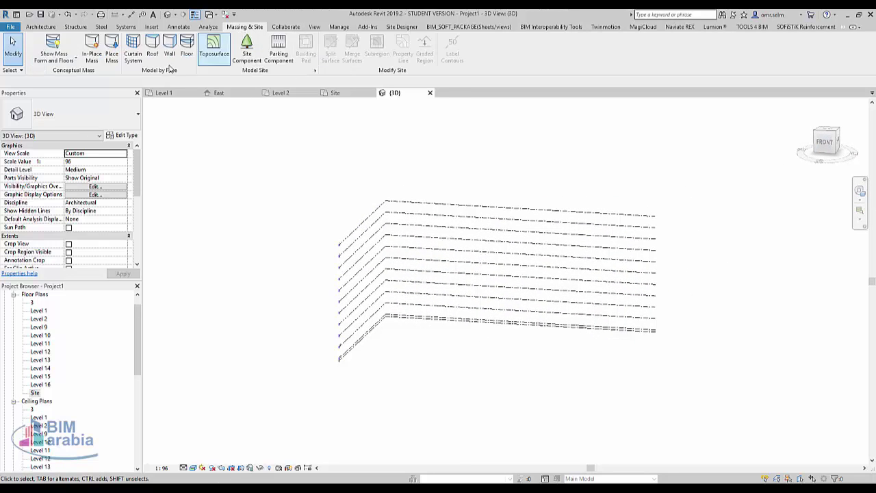
click(92, 46)
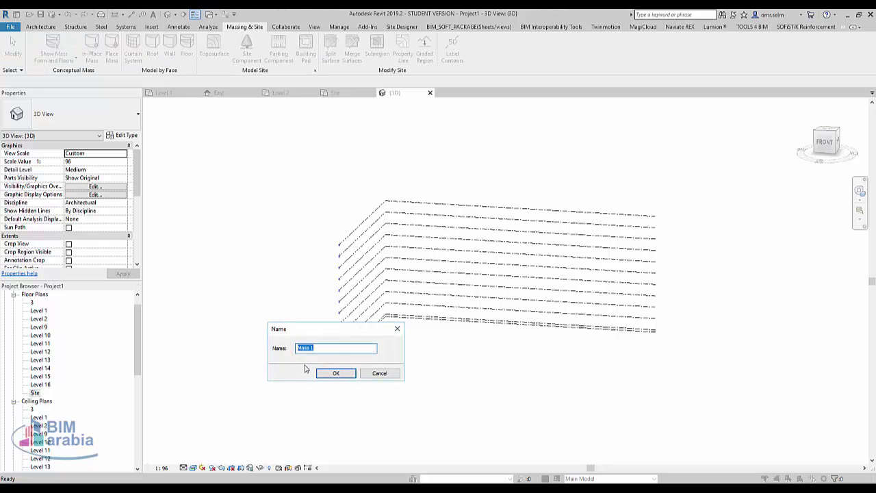
click(349, 374)
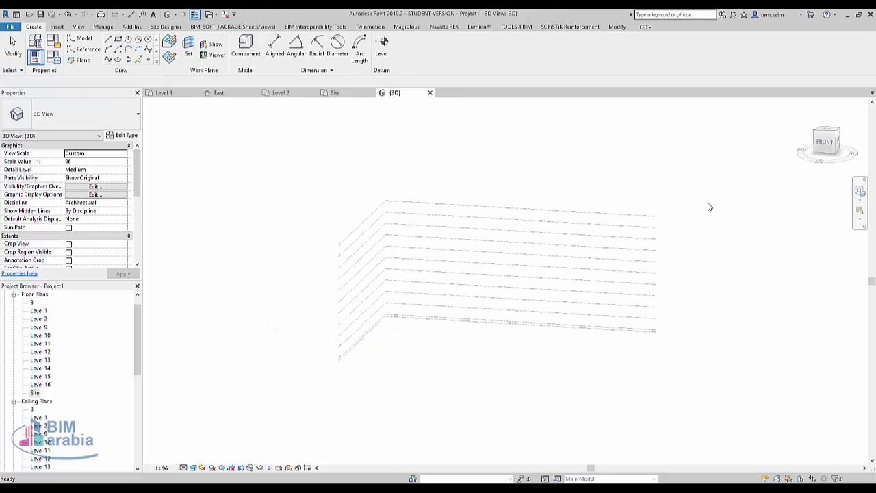
Draw a rectangle on Level 1 in top view and turn it into a solid box form.
click(828, 132)
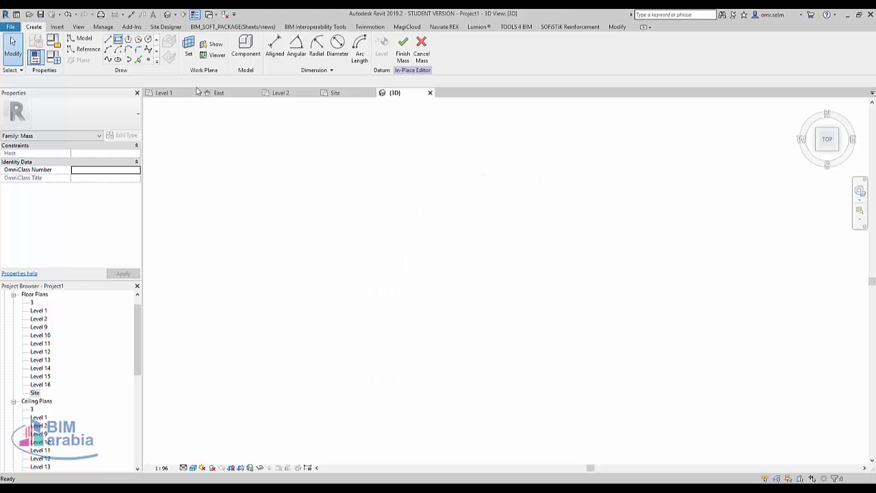
click(127, 39)
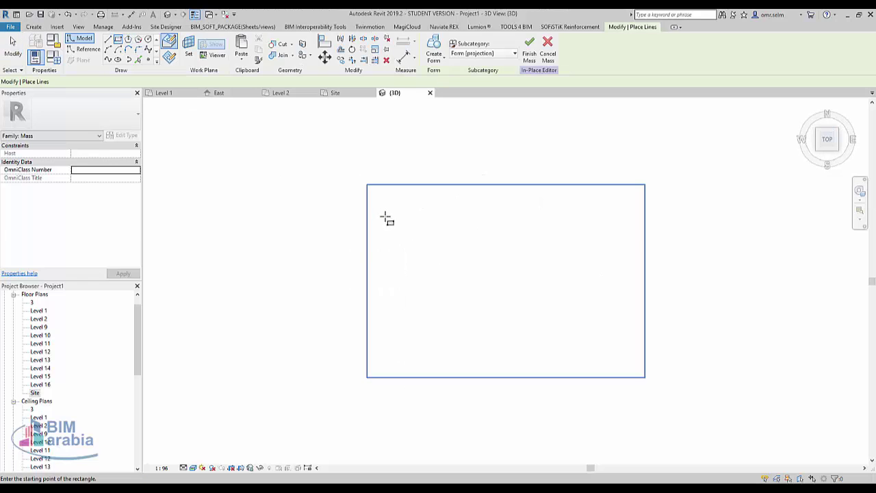
click(423, 233)
click(566, 330)
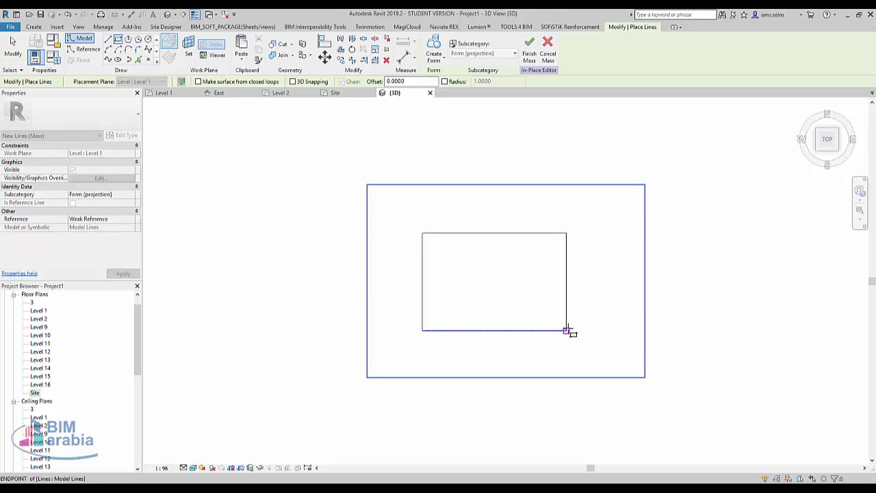
click(433, 48)
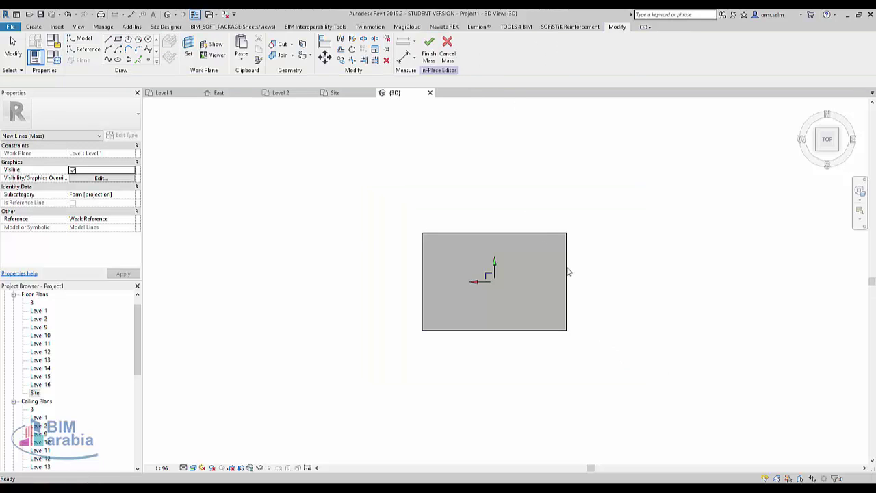
mouse_move(603, 333)
shift+middle_down()
mouse_move(762, 325)
mouse_move(686, 292)
shift+middle_up()
Raise the box's top-left edge about 28.84 to start the slope.
scroll(428, 267, up, 3)
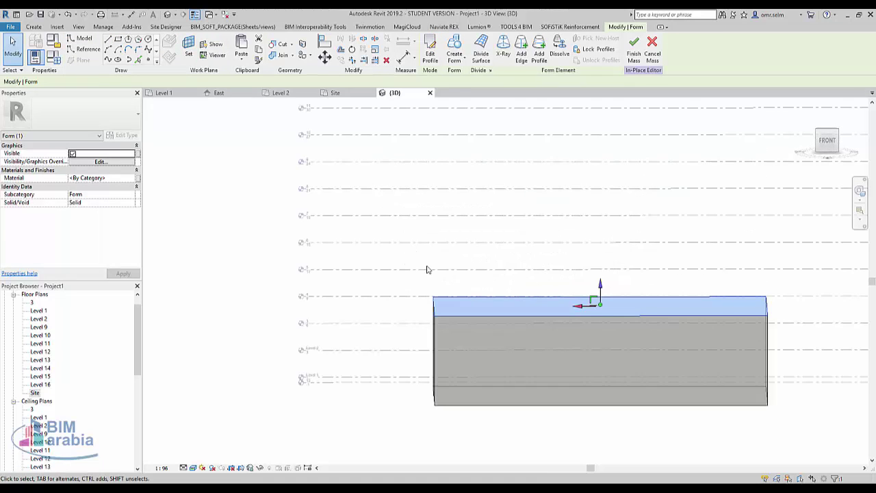
key(Escape)
click(433, 296)
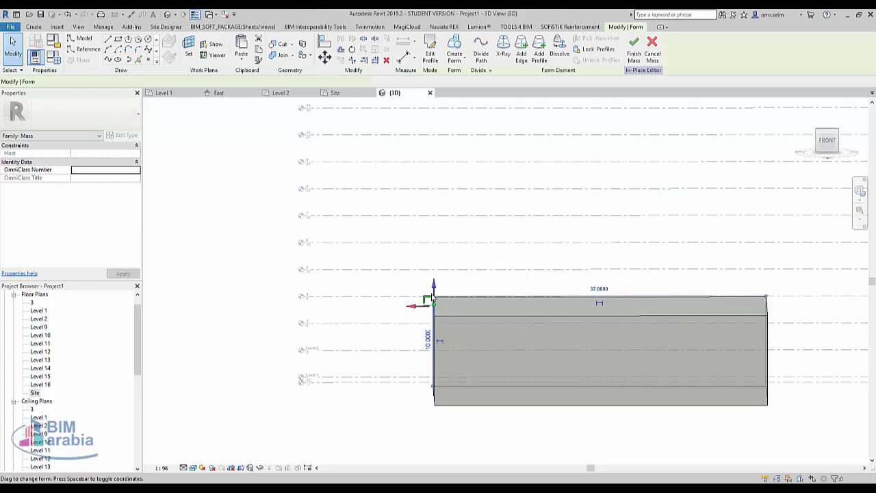
drag(433, 286, 435, 117)
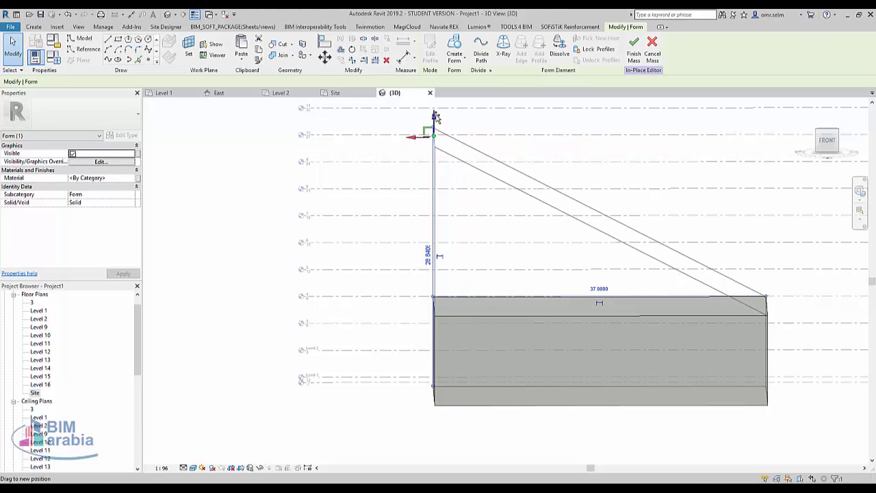
middle_drag(753, 444, 502, 391)
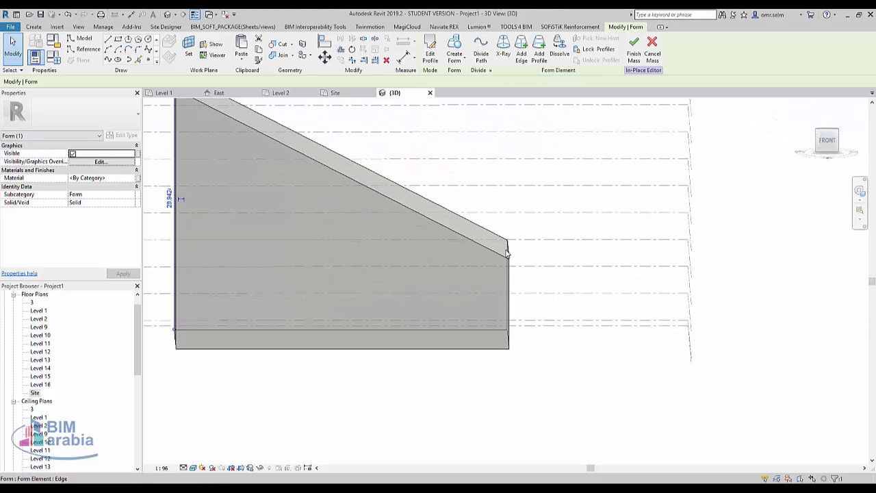
Lower the top-right edge to the base, making a triangular wedge, and orbit to check it.
click(507, 253)
drag(512, 234, 511, 333)
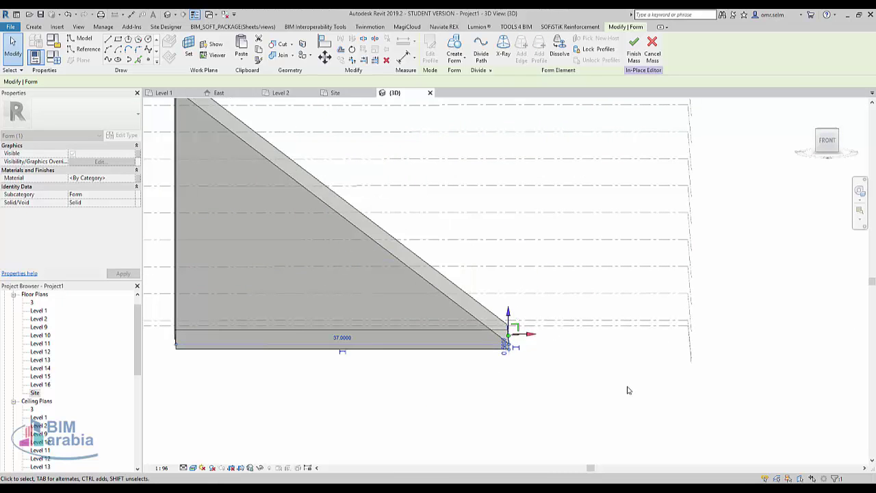
mouse_move(627, 389)
shift+middle_down()
mouse_move(641, 371)
mouse_move(583, 400)
shift+middle_up()
click(591, 264)
mouse_move(590, 264)
shift+middle_down()
mouse_move(639, 290)
mouse_move(551, 300)
mouse_move(502, 195)
mouse_move(479, 219)
shift+middle_up()
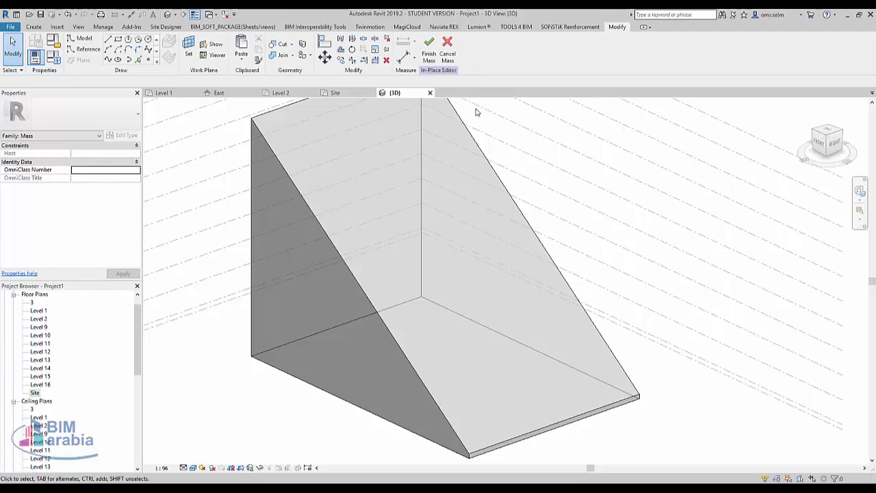
Finish editing the in-place wedge mass.
click(429, 51)
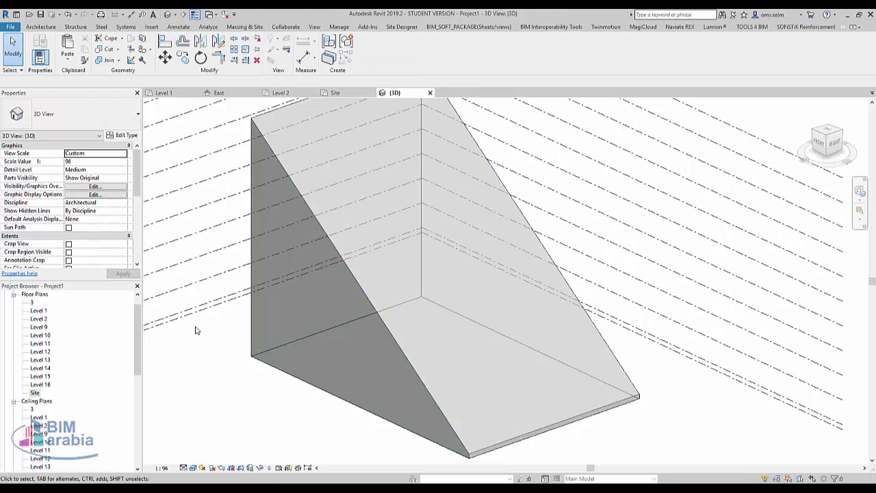
click(41, 27)
key(Escape)
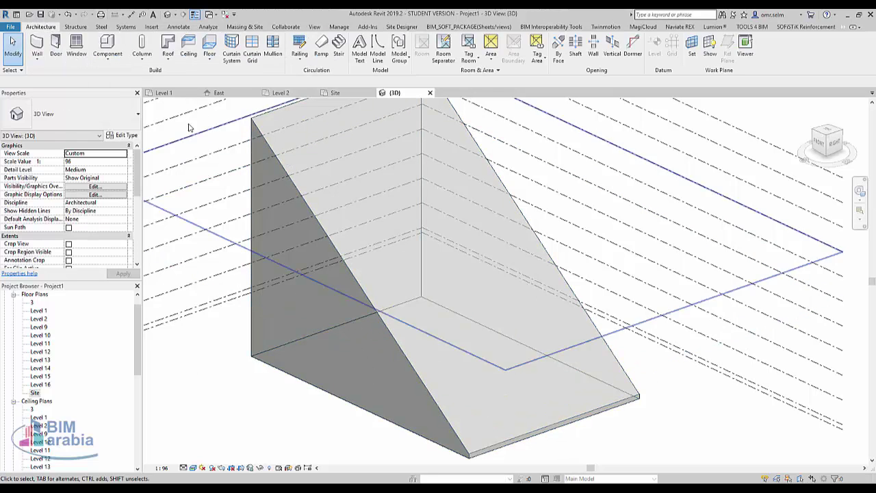
Create a 5' x 10' curtain system on the wedge's triangular side face.
click(231, 48)
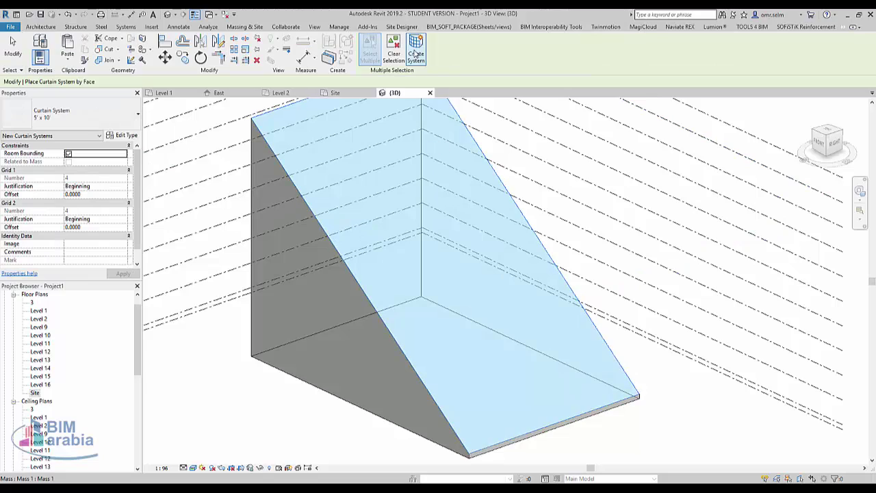
mouse_move(362, 411)
middle_down()
mouse_move(537, 389)
mouse_move(521, 406)
middle_up()
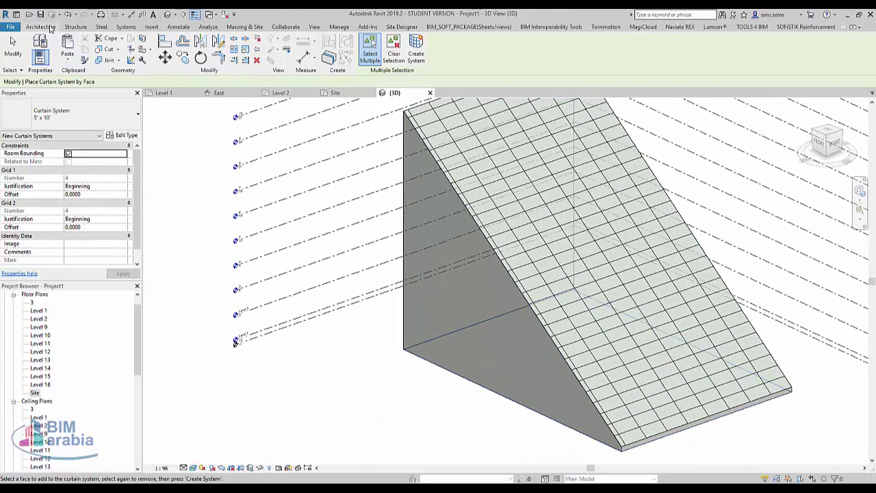
click(447, 253)
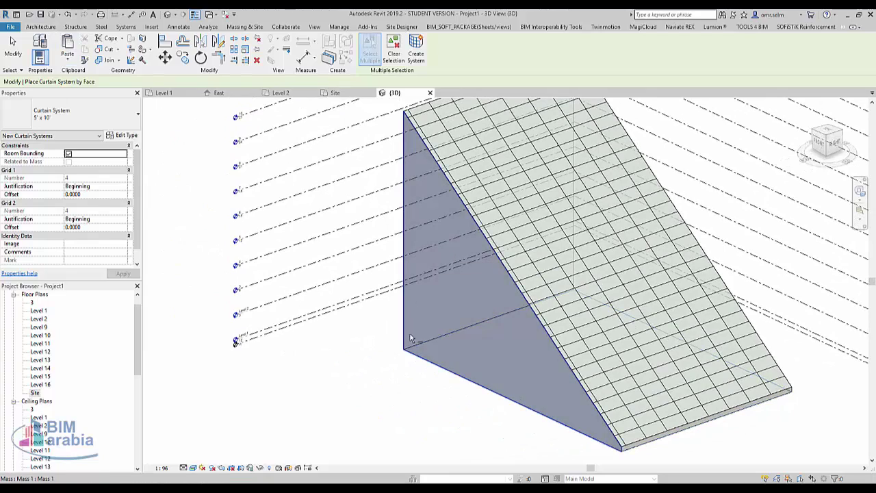
click(422, 44)
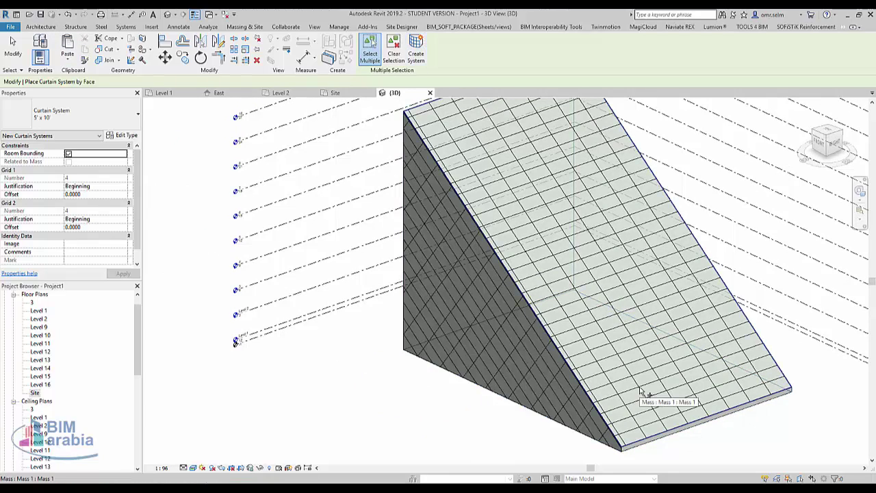
scroll(474, 383, up, 2)
scroll(363, 351, up, 2)
Show the wedge straight from the FRONT view and zoom in on its side face.
key(Escape)
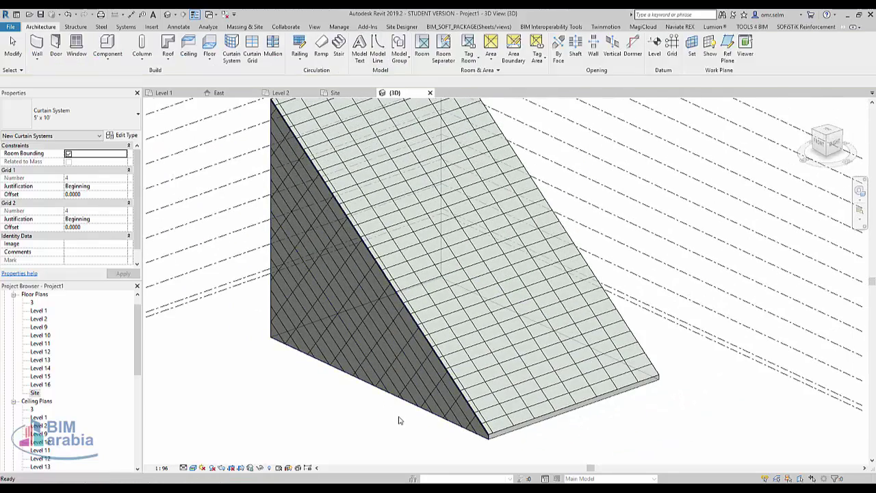
scroll(457, 405, up, 2)
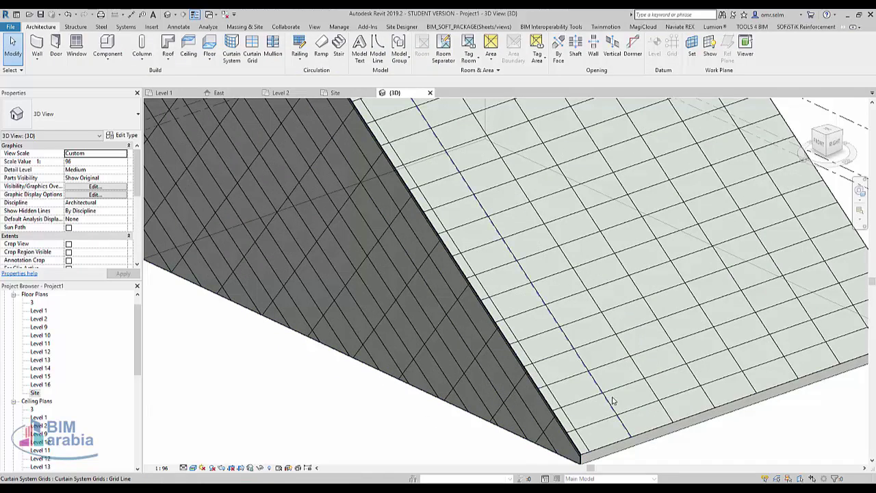
scroll(823, 146, down, 2)
click(824, 146)
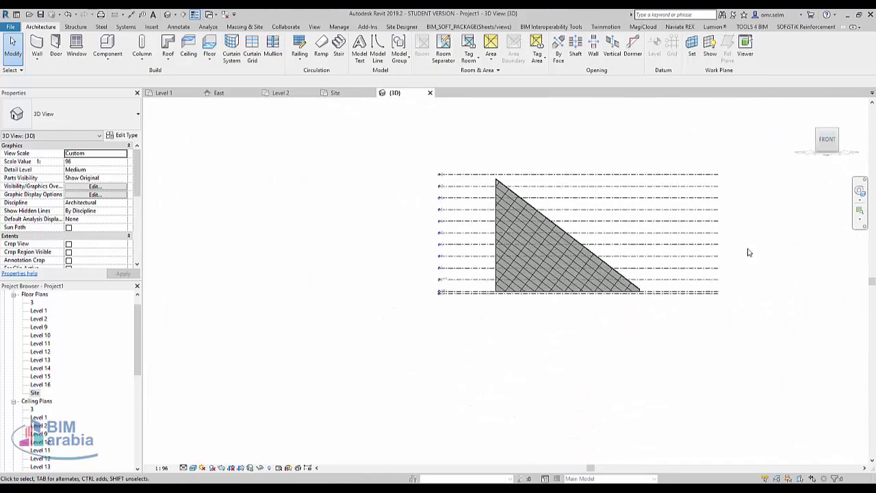
scroll(557, 336, up, 1)
scroll(554, 338, up, 2)
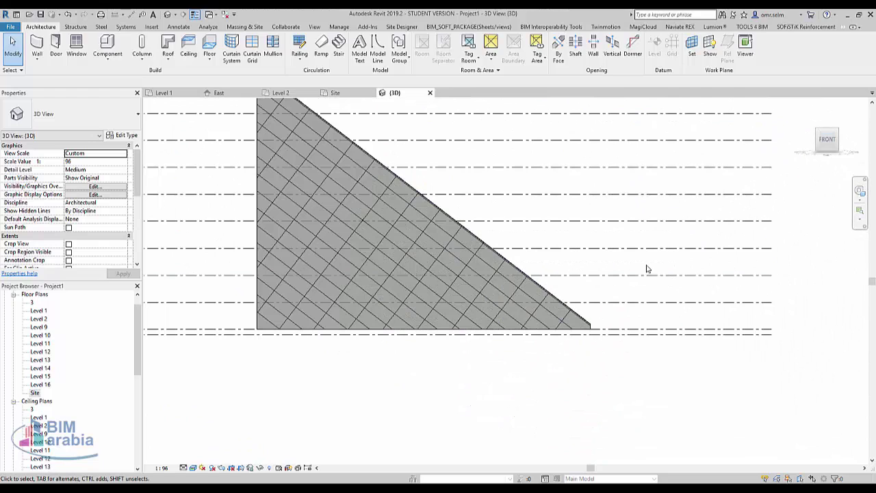
Start the Align command with AL, then cancel it.
key(a)
key(l)
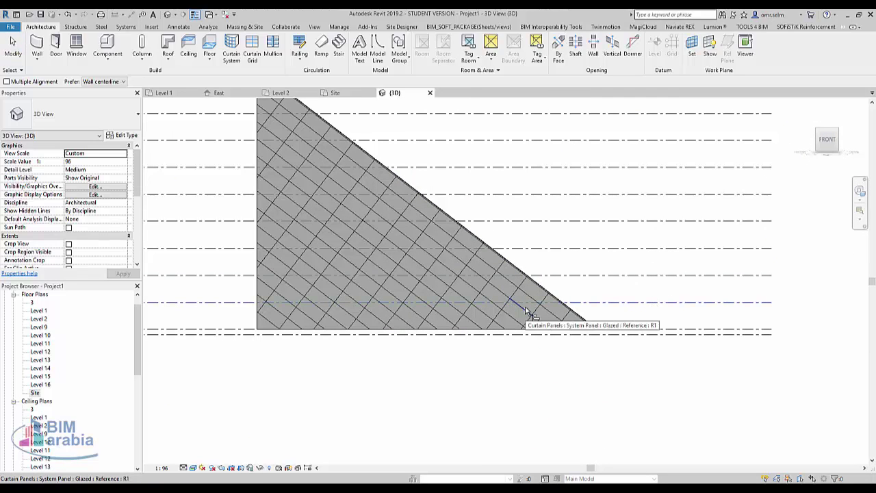
key(Escape)
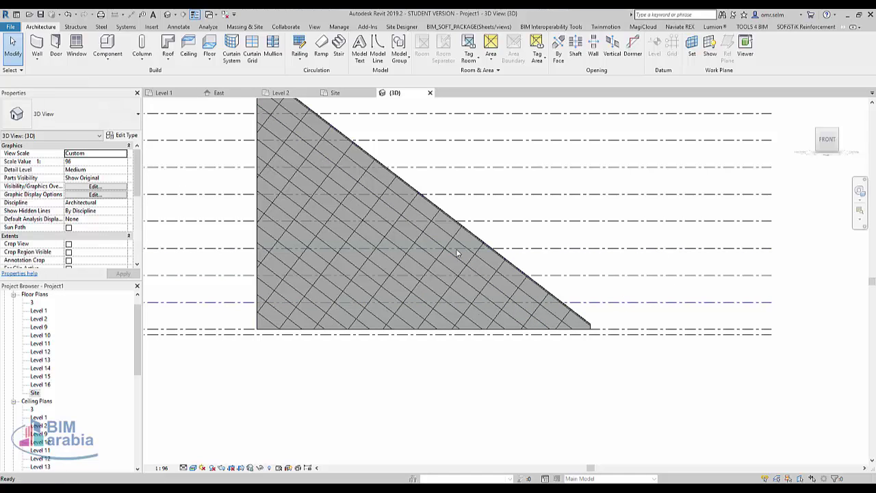
Set one diagonal side-face grid line's Type Association to Independent, then select the side curtain system.
click(450, 245)
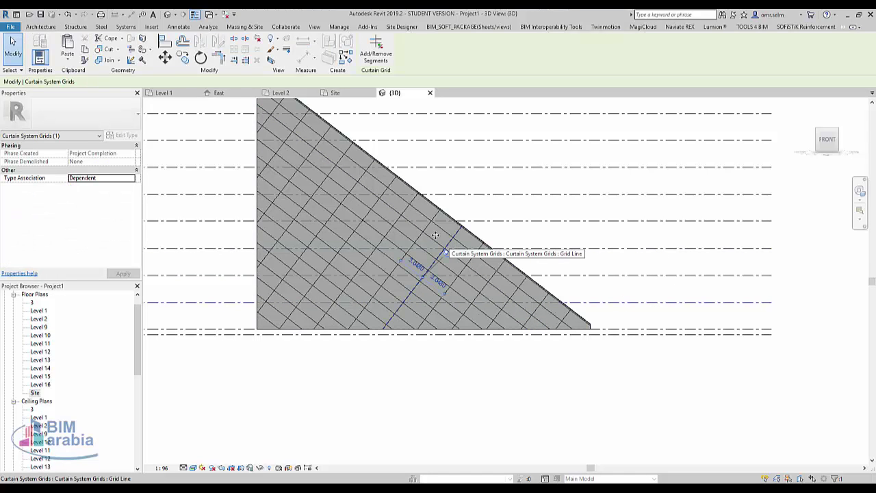
key(Escape)
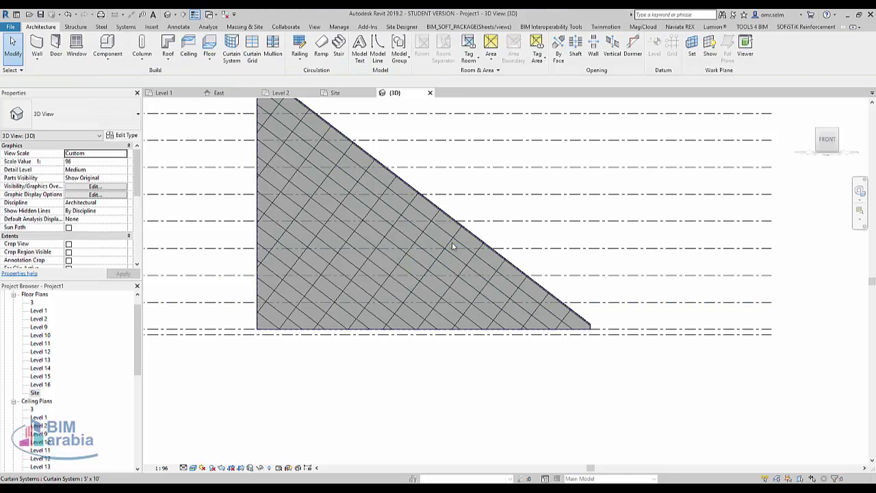
scroll(450, 253, up, 2)
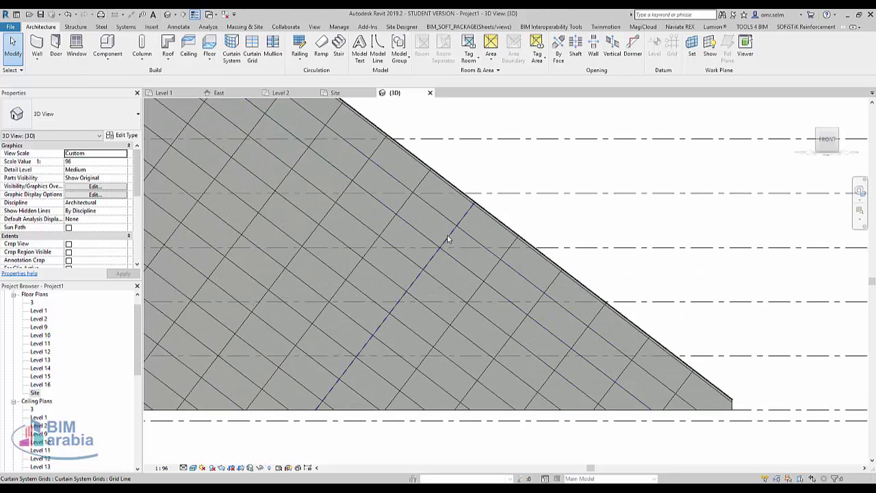
click(447, 239)
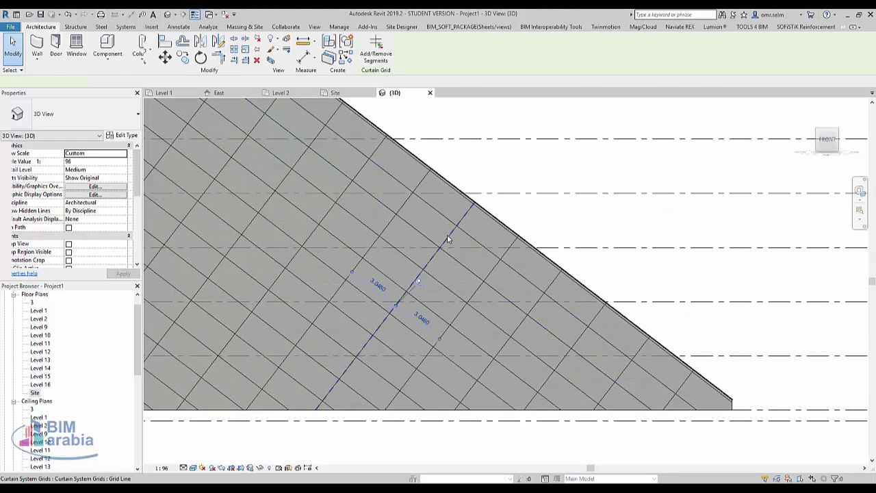
click(257, 40)
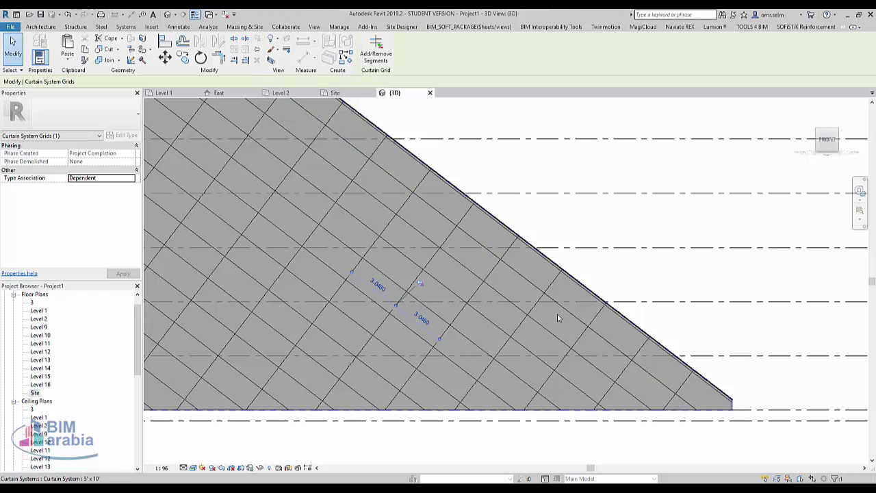
scroll(551, 329, down, 2)
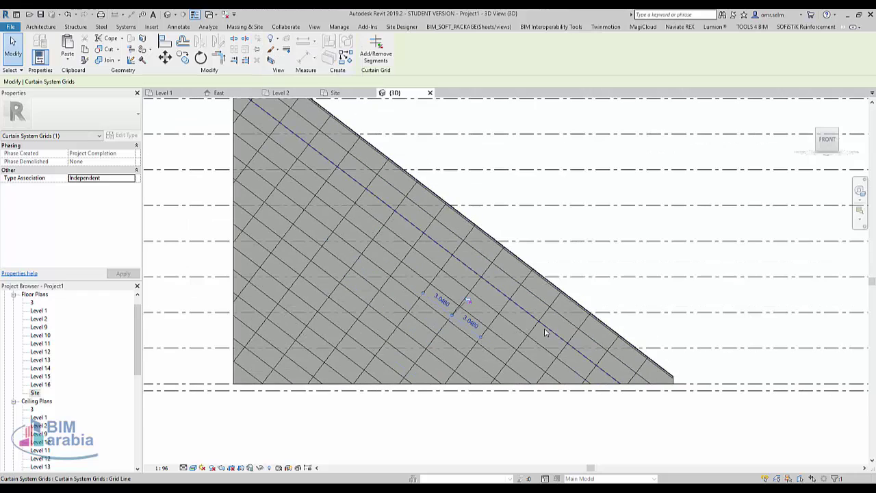
click(615, 369)
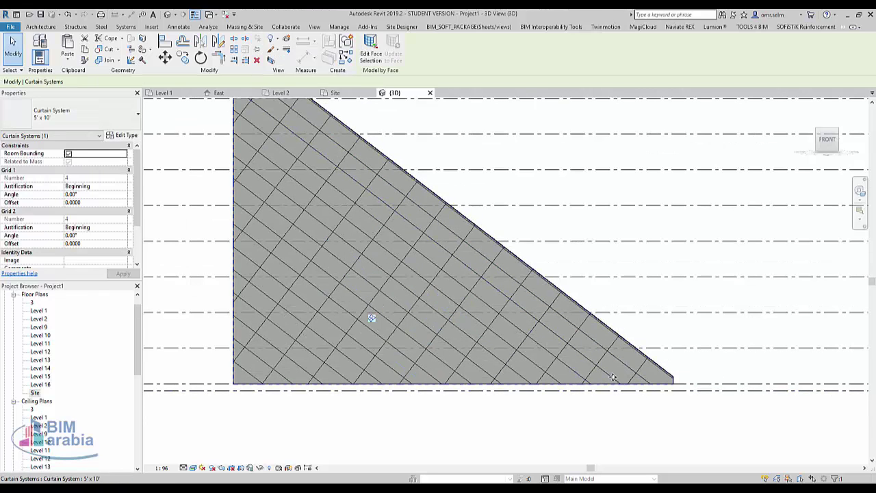
shift+middle_drag(410, 322, 435, 303)
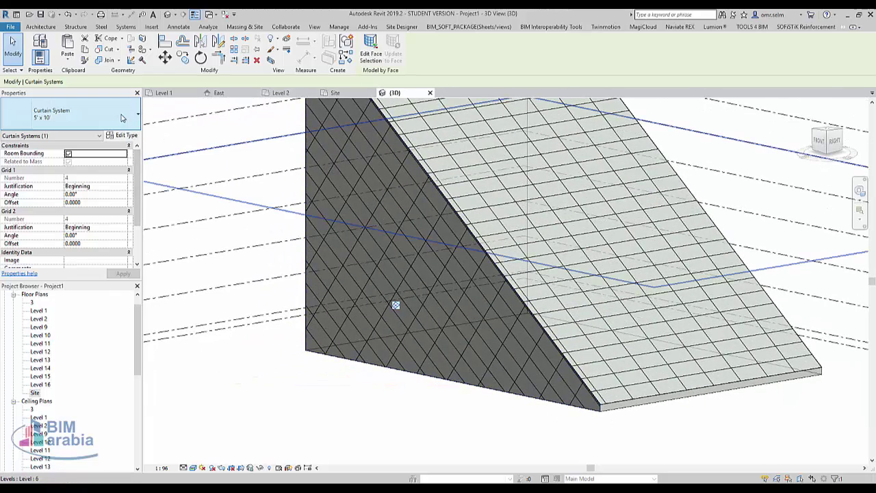
Duplicate the side face's curtain system type as 5' x 10' 2.
click(133, 124)
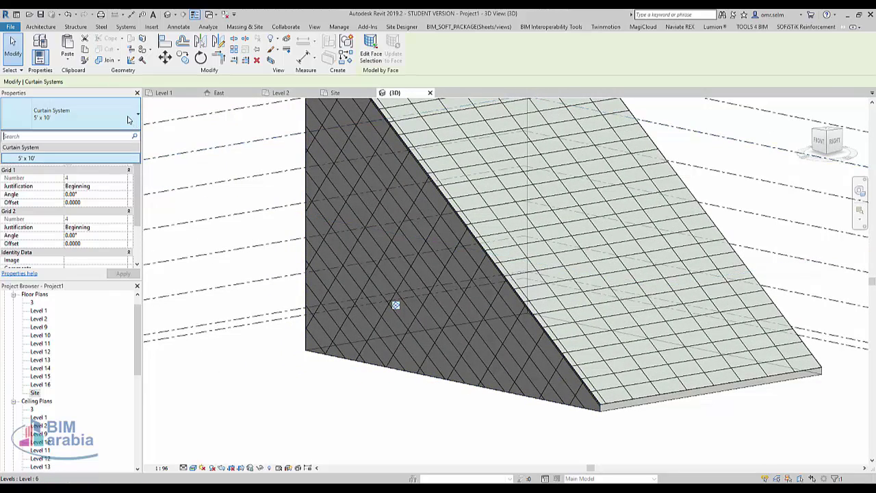
click(127, 120)
click(121, 132)
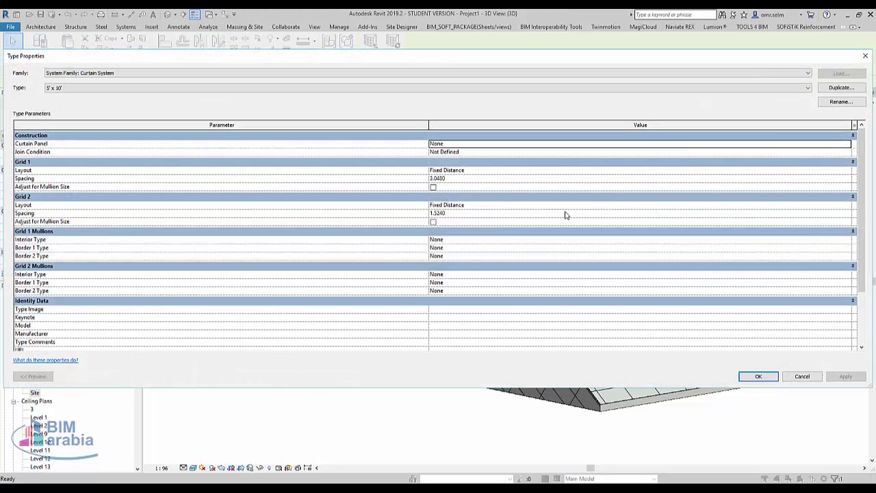
click(831, 93)
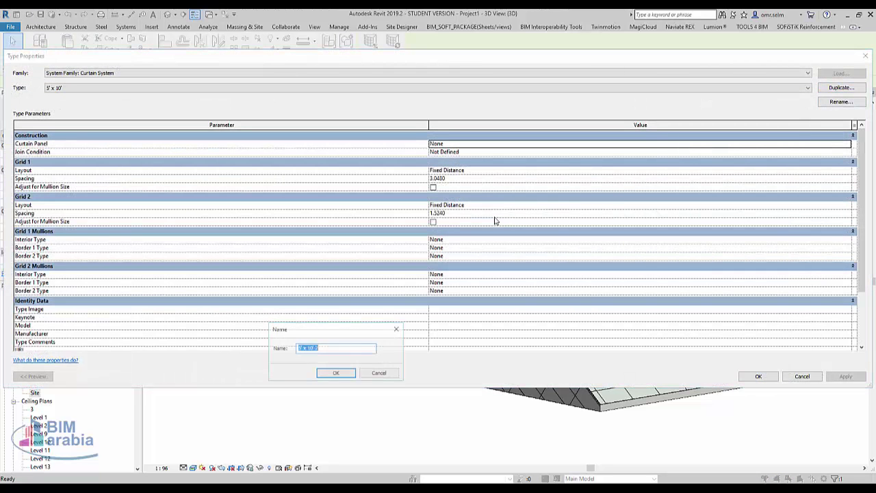
click(326, 375)
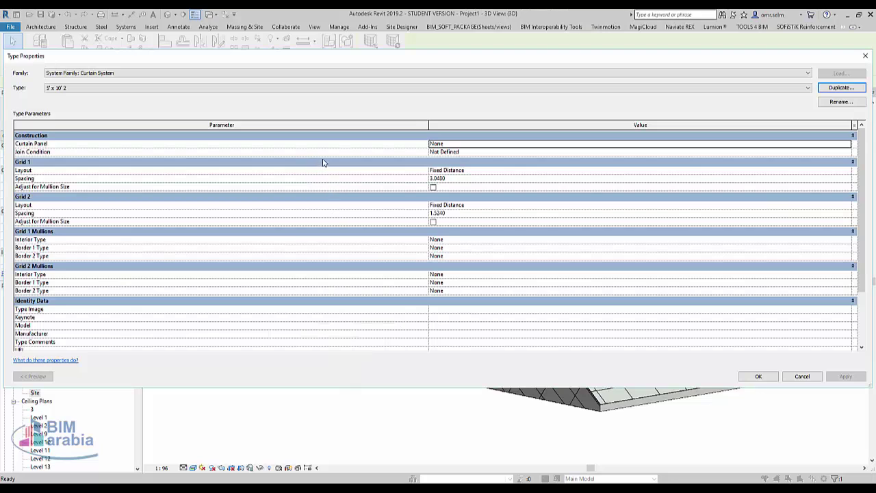
Set the new type's Grid 1 Layout to None and delete the leftover gridlines.
click(471, 170)
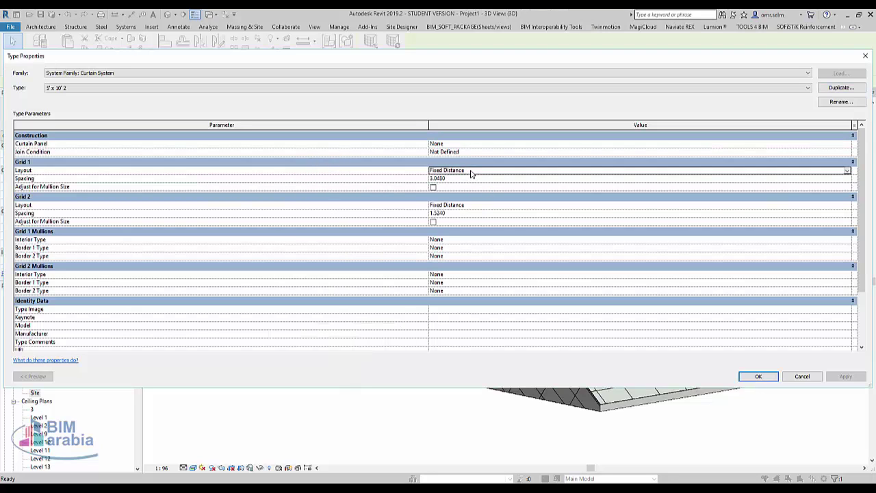
click(847, 172)
click(477, 178)
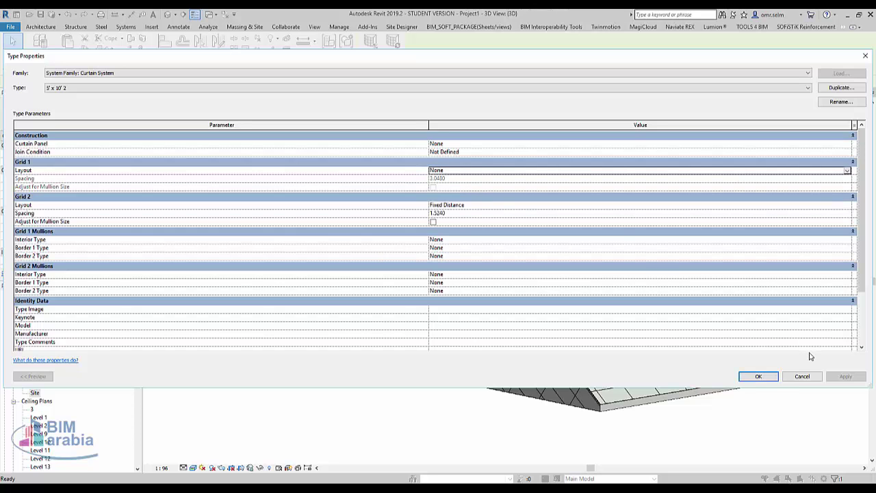
click(757, 376)
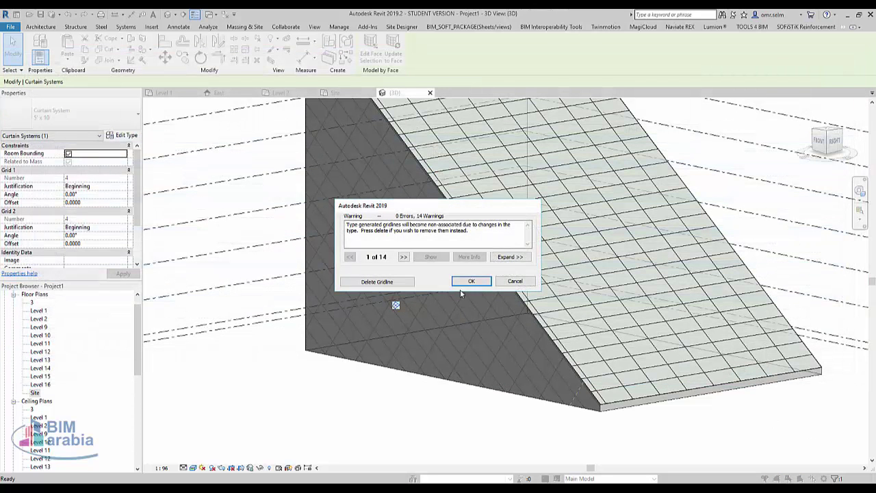
click(400, 282)
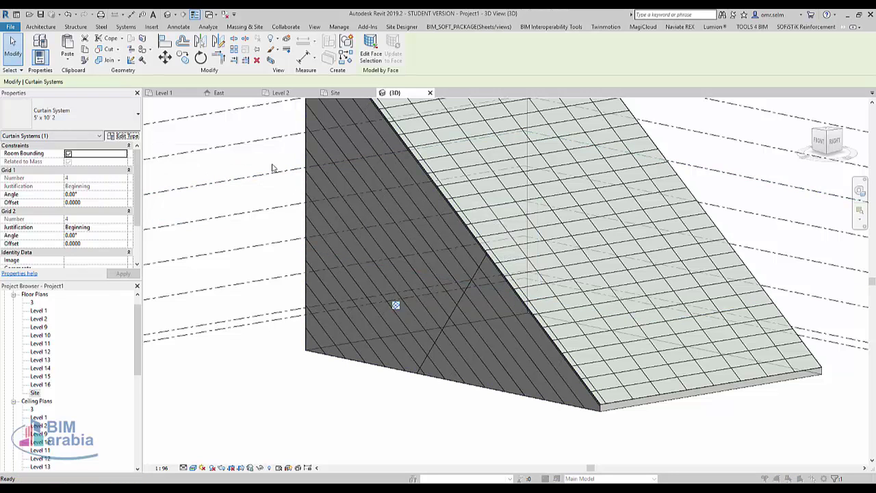
Set the 5' x 10' 2 type's Grid 2 Layout to None and remove those gridlines.
click(112, 136)
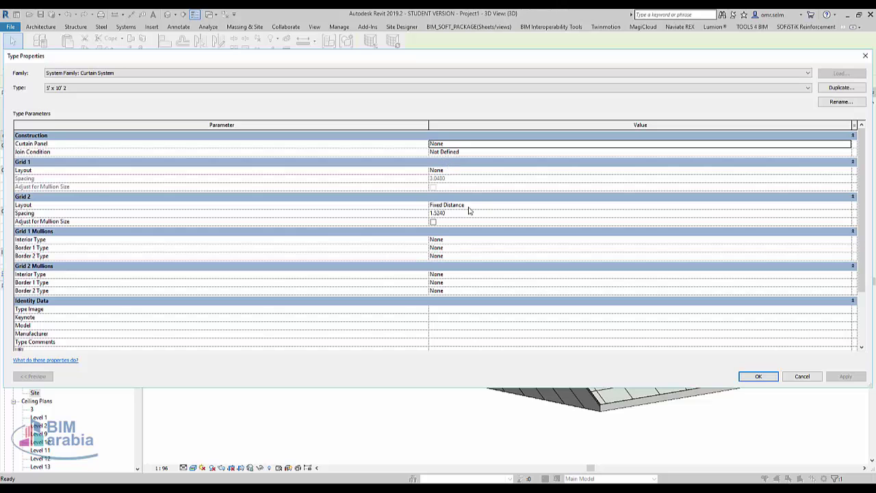
click(468, 207)
click(847, 206)
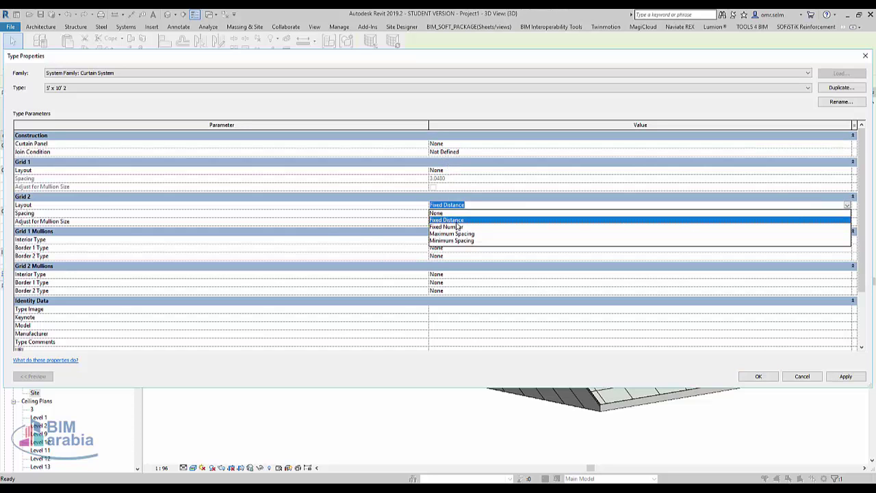
click(446, 213)
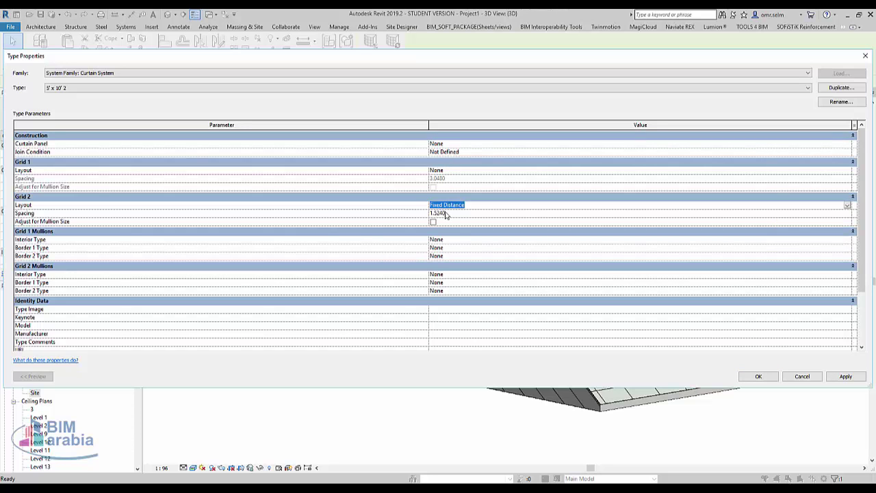
click(758, 377)
click(372, 283)
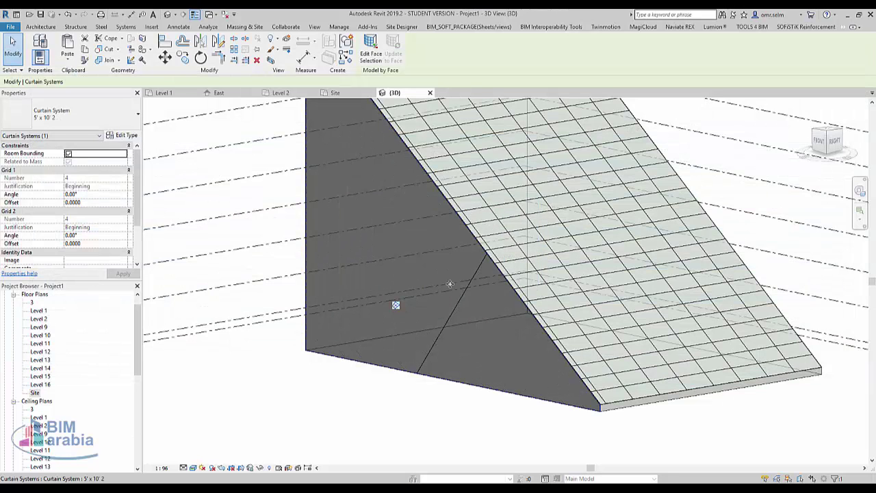
Delete the last remaining grid line from the side face.
click(486, 427)
click(445, 320)
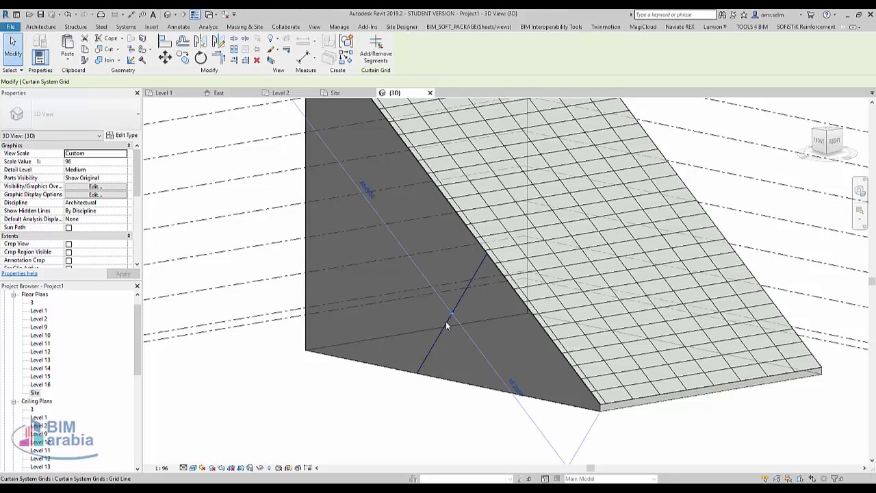
click(259, 62)
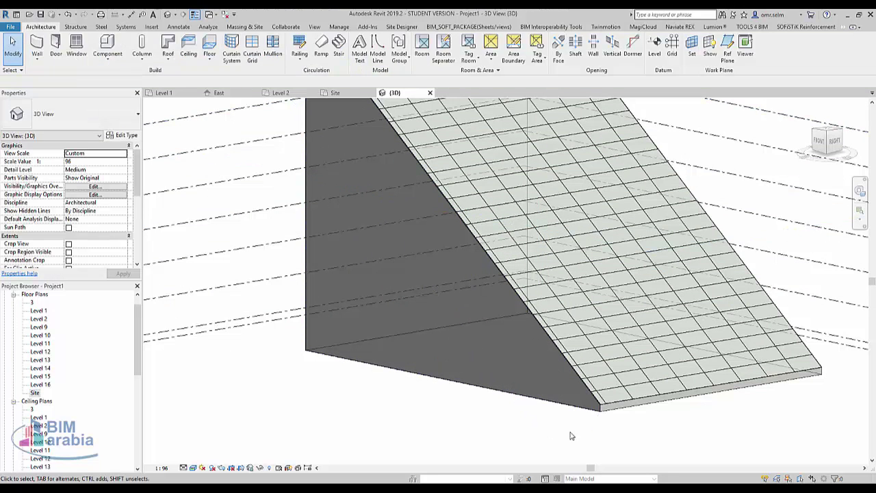
With Curtain Grid, place the first two diagonal grid lines near the side face's corner.
shift+middle_drag(571, 434, 643, 426)
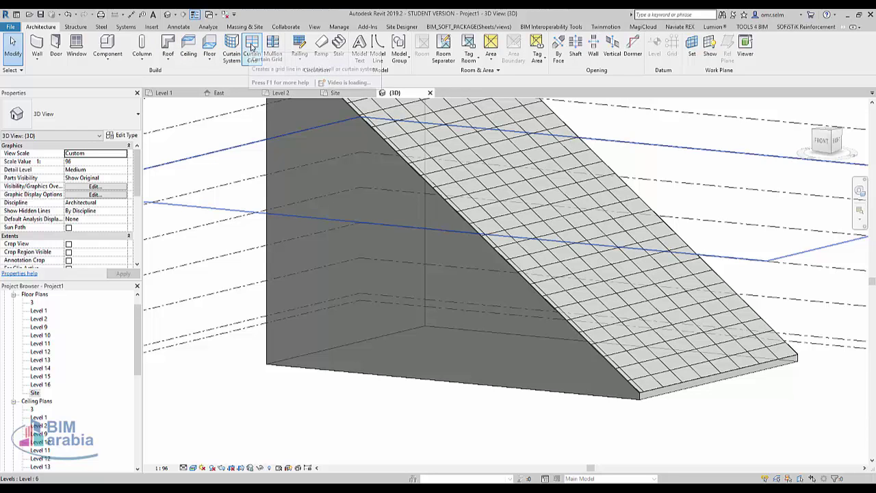
click(252, 47)
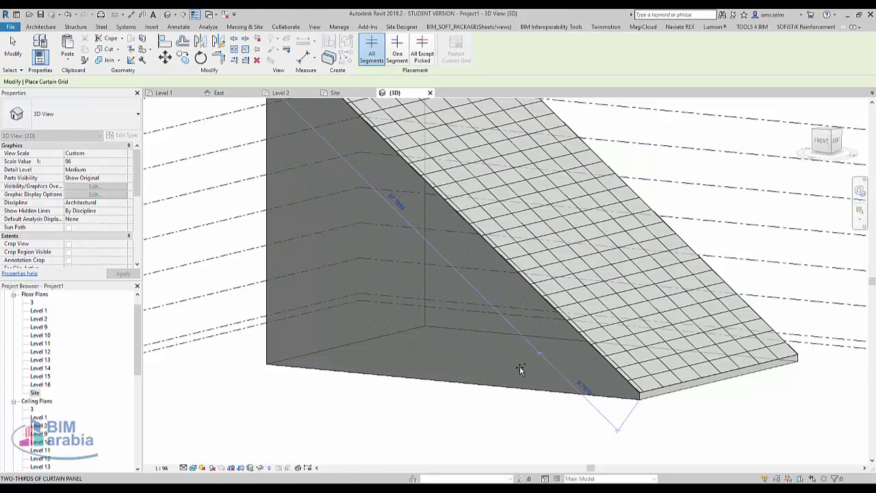
scroll(622, 388, up, 2)
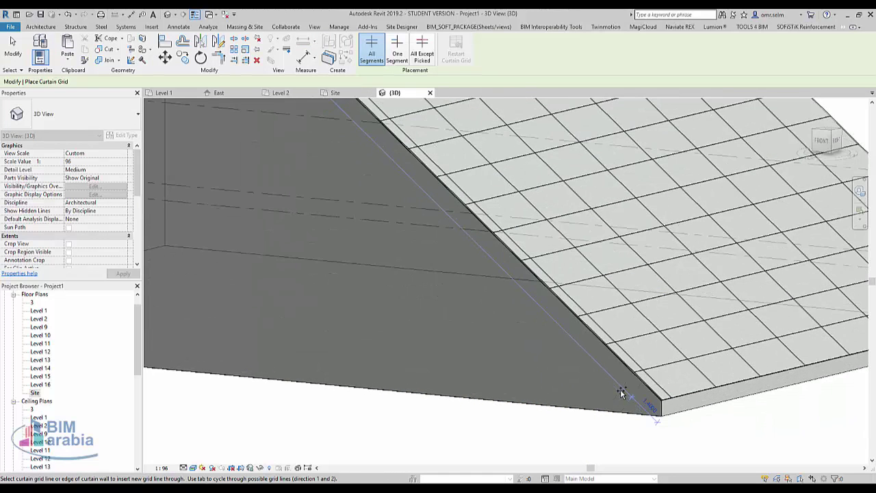
scroll(620, 389, up, 2)
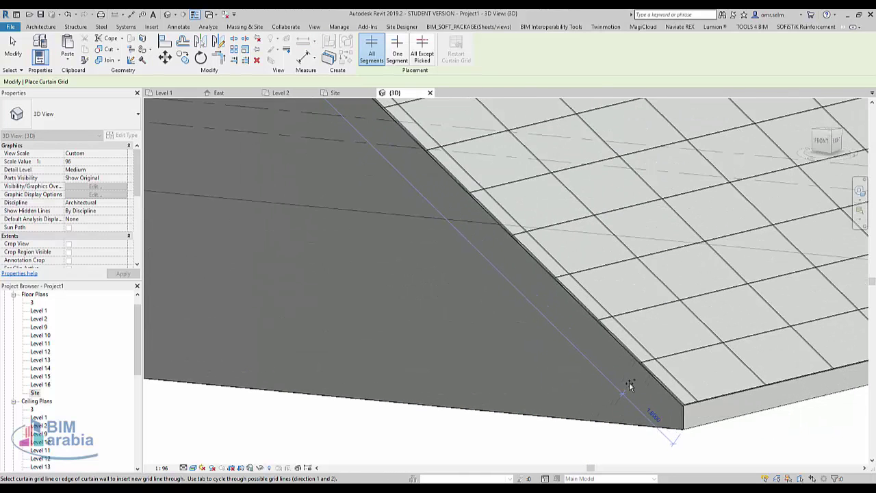
scroll(628, 385, up, 2)
click(631, 379)
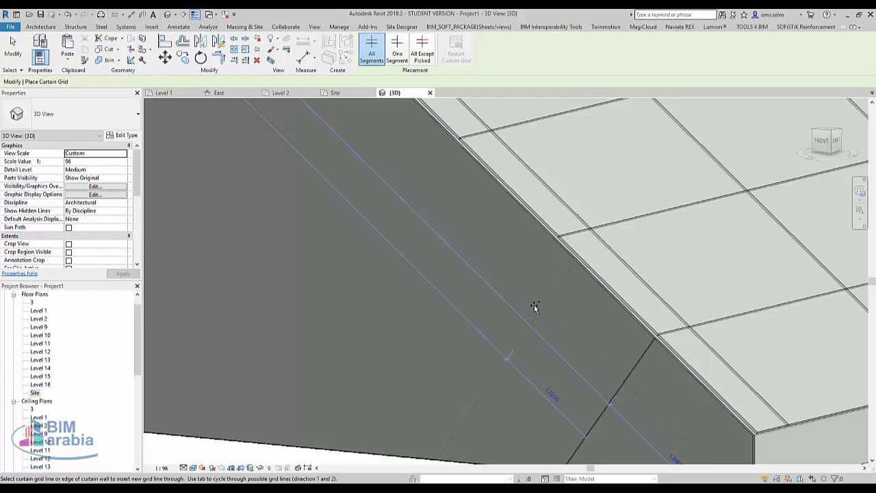
click(520, 289)
Add more parallel diagonals and two crossing diagonals to form a crisscross pattern.
scroll(570, 361, down, 2)
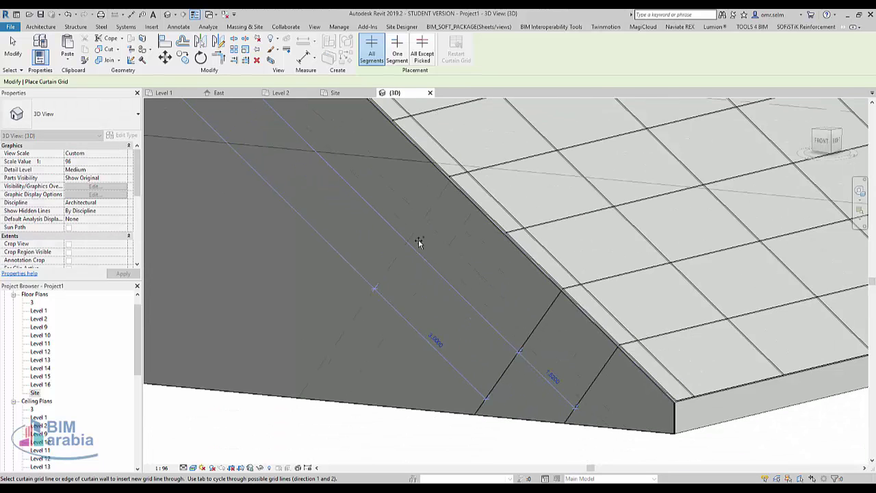
click(485, 267)
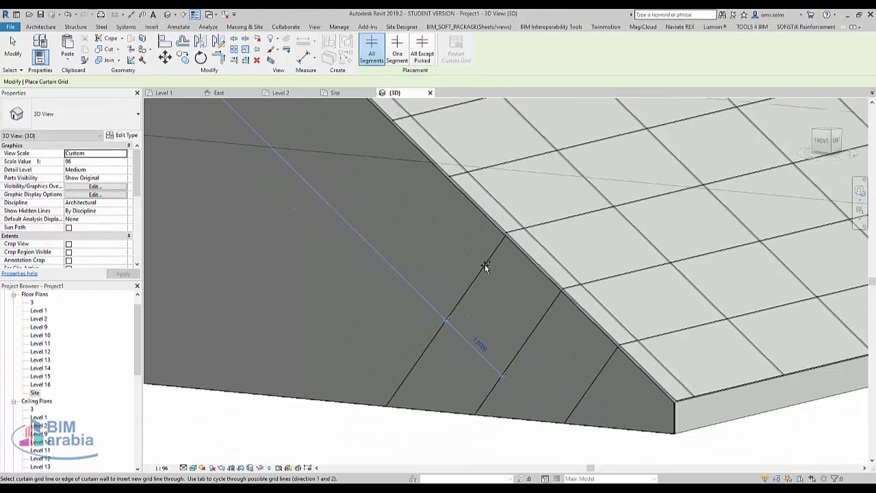
click(431, 206)
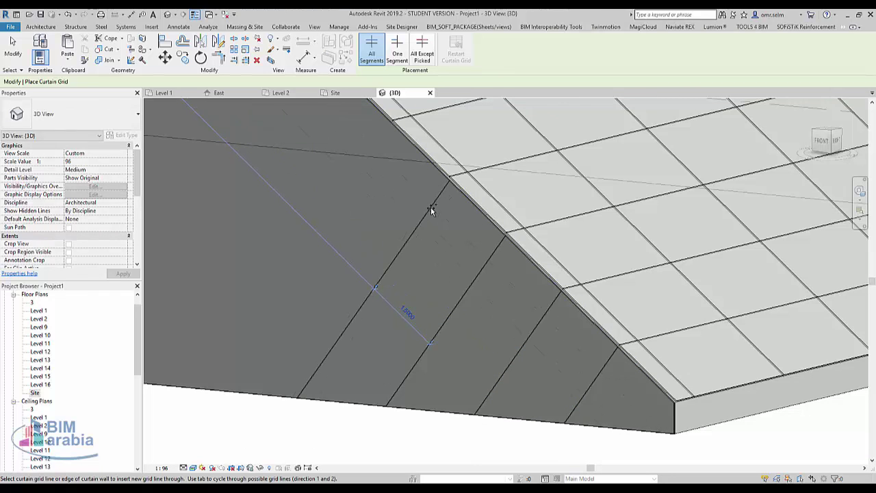
click(454, 267)
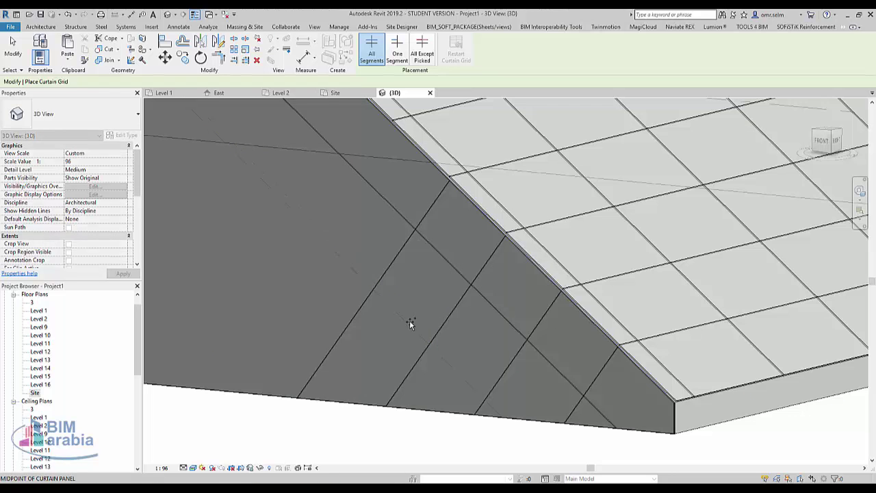
click(409, 322)
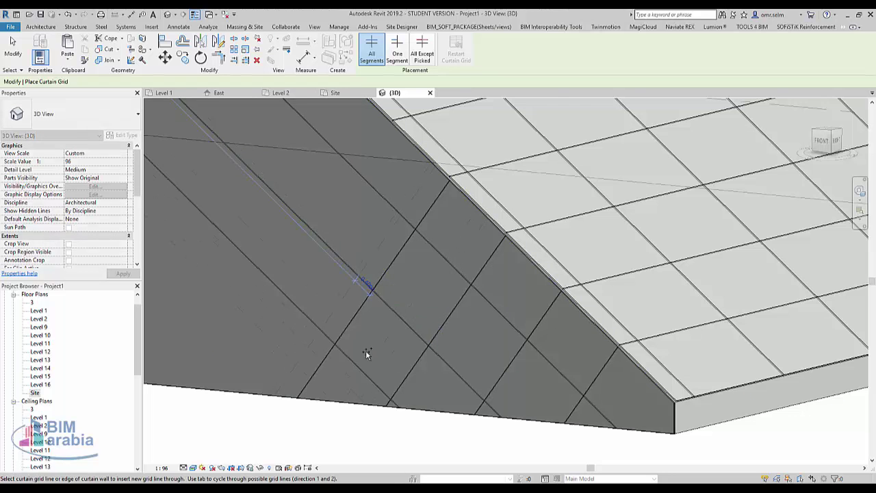
scroll(365, 350, down, 3)
End grid placement and orbit to a near-front view of the side face's diagonals.
key(Escape)
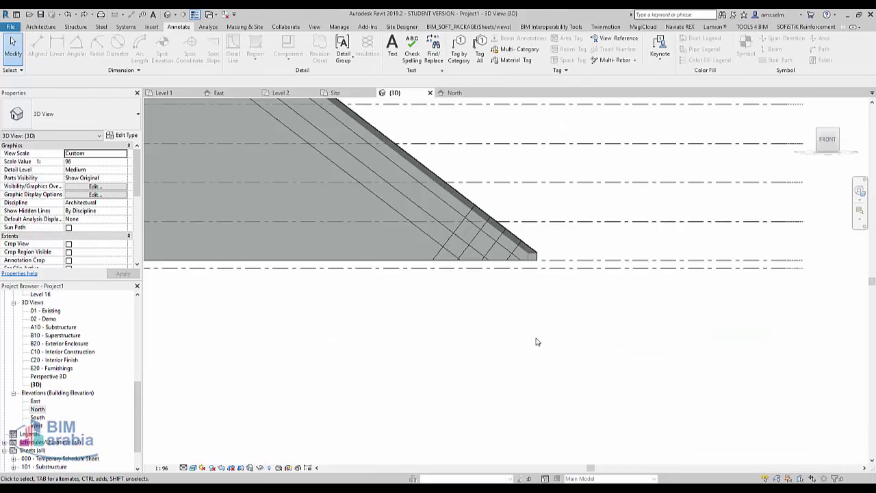
scroll(572, 343, down, 2)
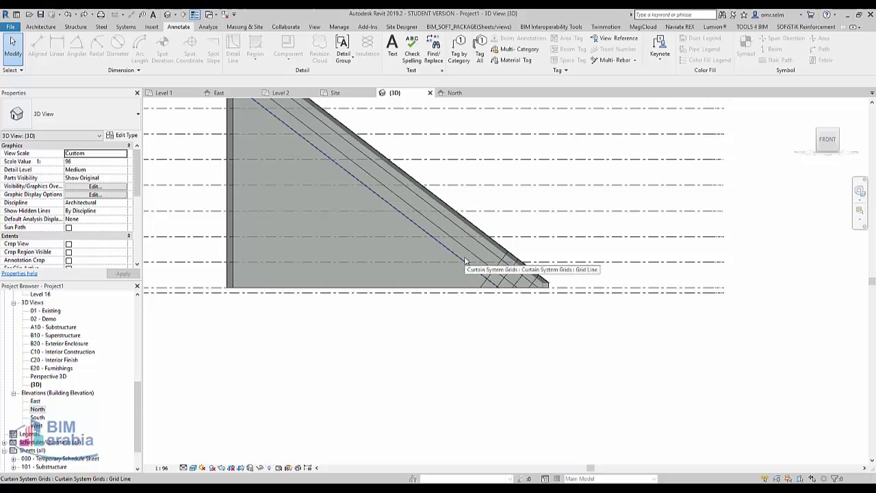
mouse_move(472, 270)
shift+middle_down()
mouse_move(510, 313)
mouse_move(482, 326)
shift+middle_up()
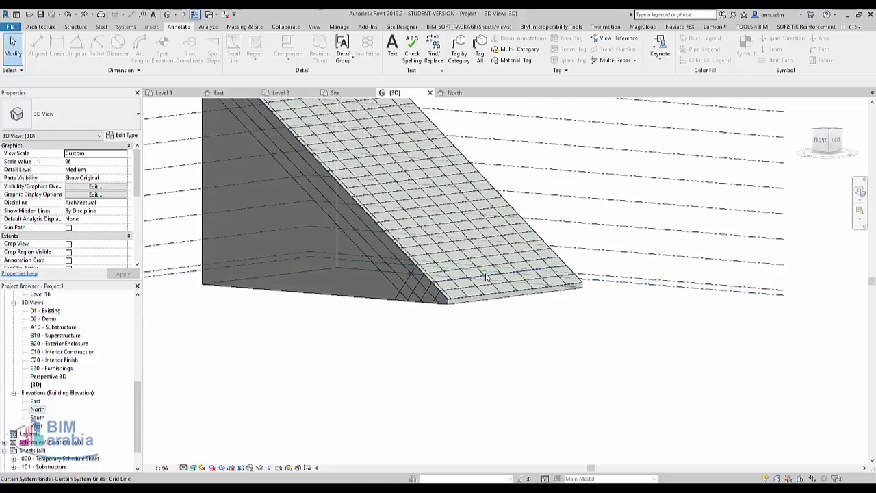
mouse_move(384, 279)
shift+middle_down()
mouse_move(496, 309)
mouse_move(538, 303)
mouse_move(302, 294)
shift+middle_up()
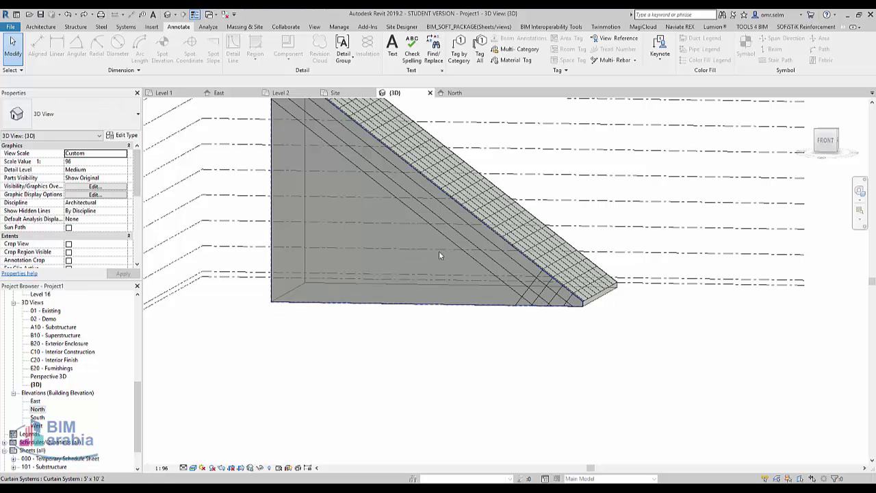
Set the side-face curtain system's Grid 1 and Grid 2 angles to 52.52° and orbit to check the diagonal grid.
click(375, 243)
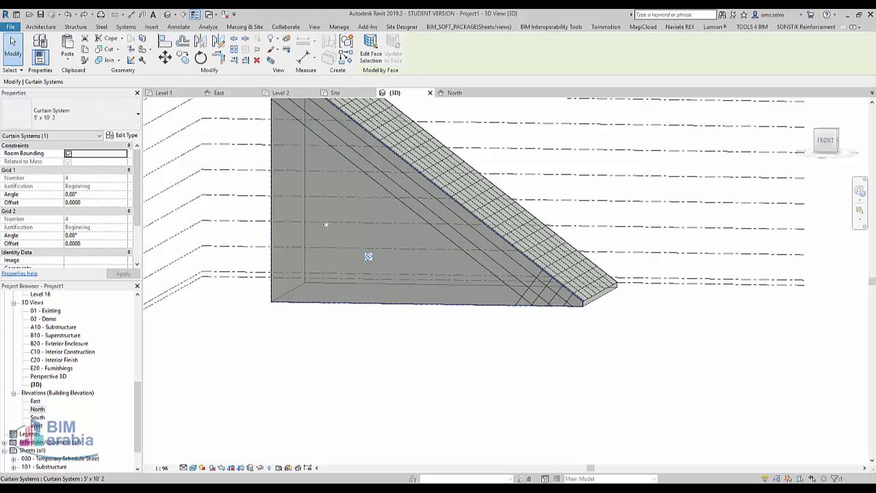
click(102, 197)
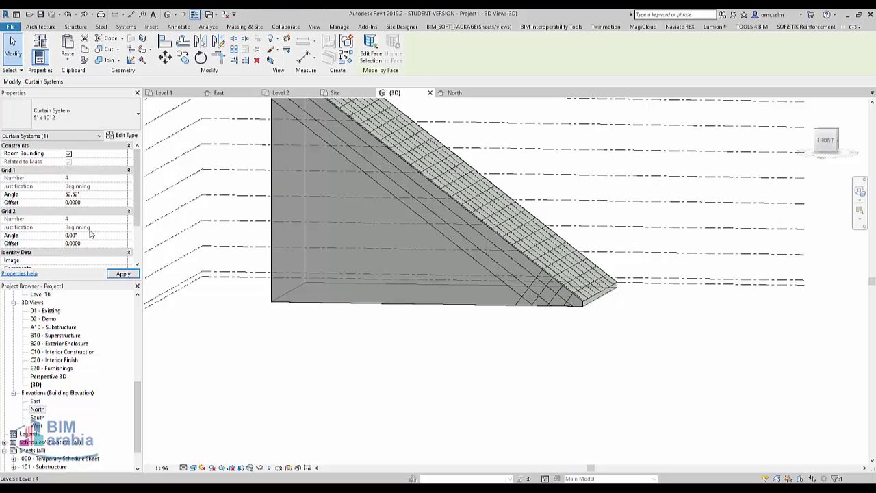
click(96, 234)
text(52.52)
key(Return)
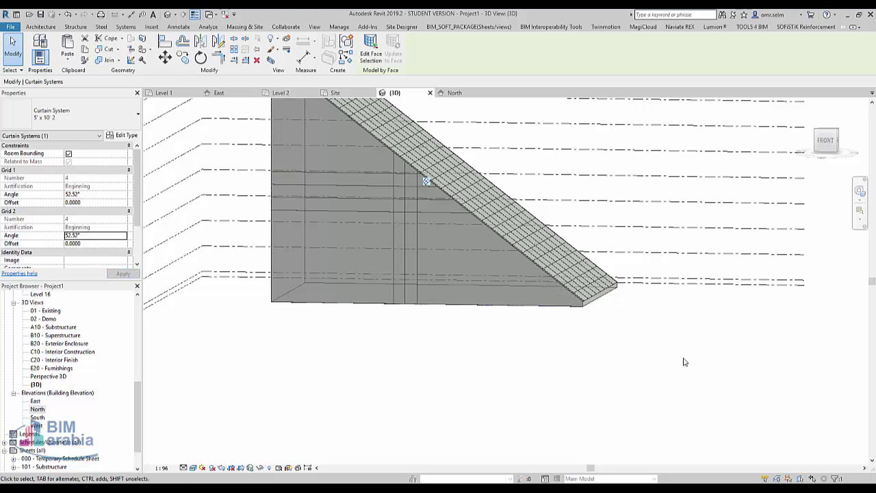
mouse_move(679, 361)
shift+middle_down()
mouse_move(617, 344)
mouse_move(670, 318)
mouse_move(631, 317)
mouse_move(669, 338)
mouse_move(573, 352)
shift+middle_up()
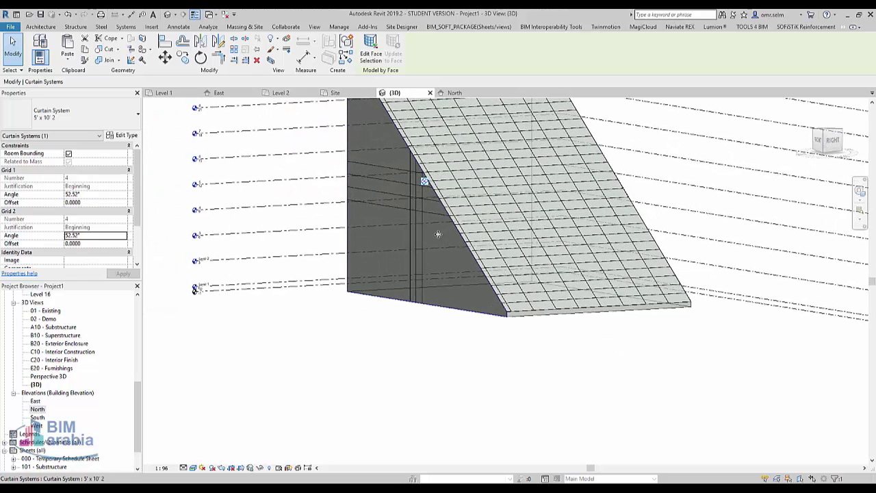